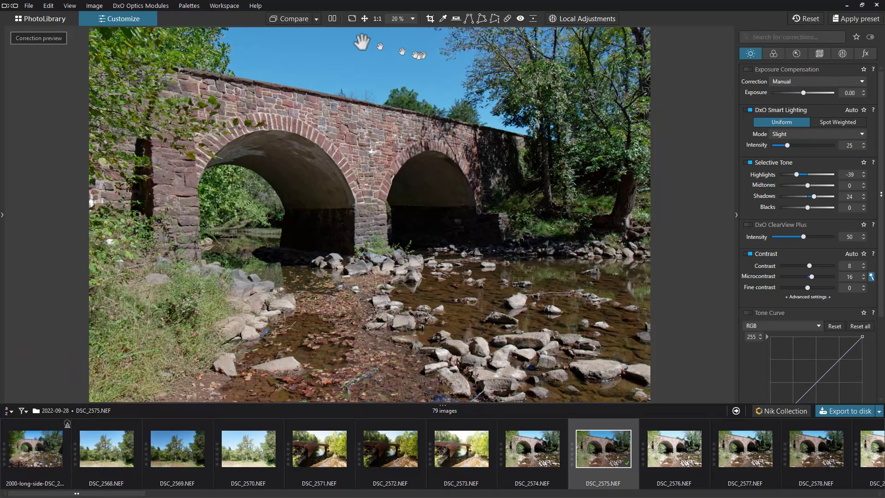
Step: Open DxO PhotoLab's File menu with DSC_2575.NEF loaded
{"action": "left_click", "coordinate": [29, 5]}
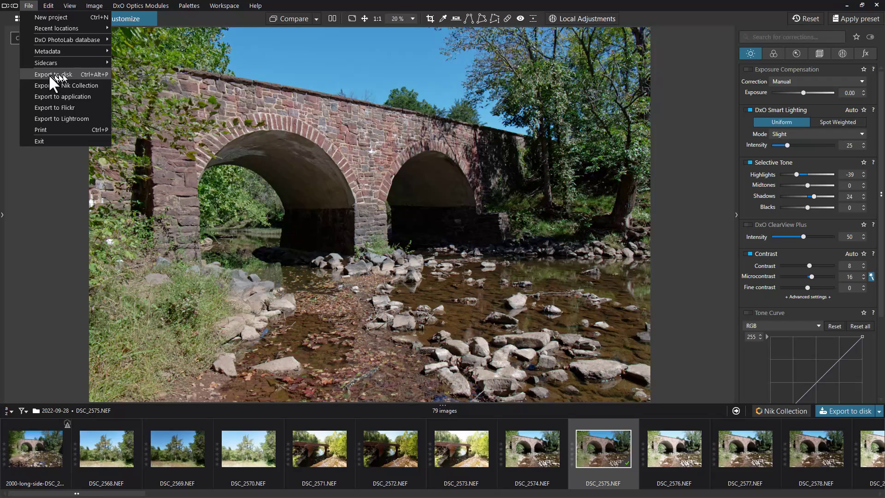
Step: Choose Export to disk to bring up the Export to disk - Options dialog
{"action": "left_click", "coordinate": [62, 74]}
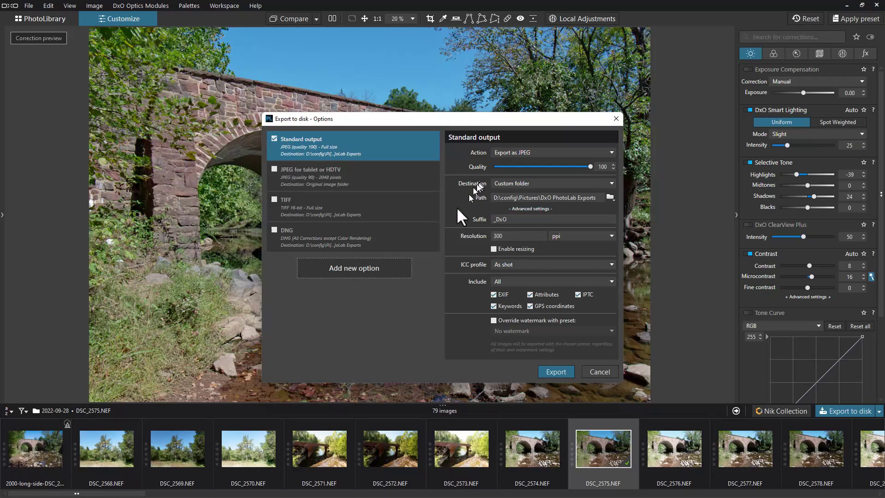
Step: Add a new export option and rename it 'JPEG 1080'
{"action": "left_click", "coordinate": [362, 269]}
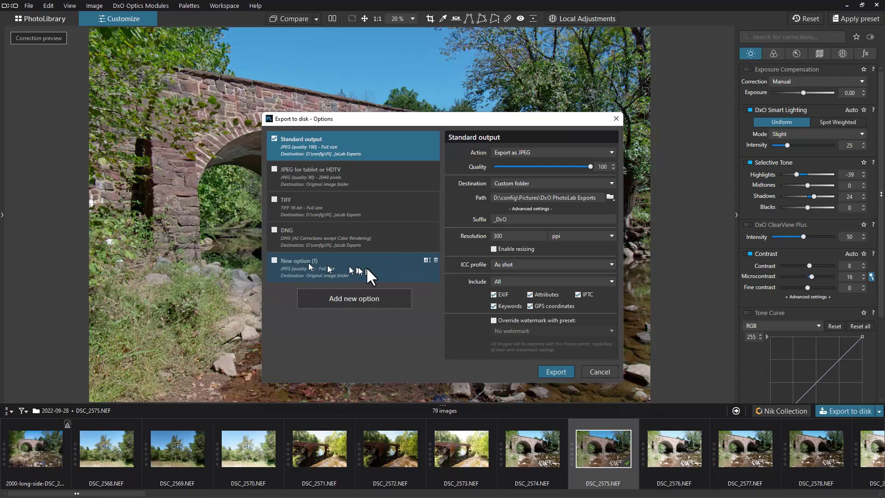
{"action": "left_click", "coordinate": [426, 259]}
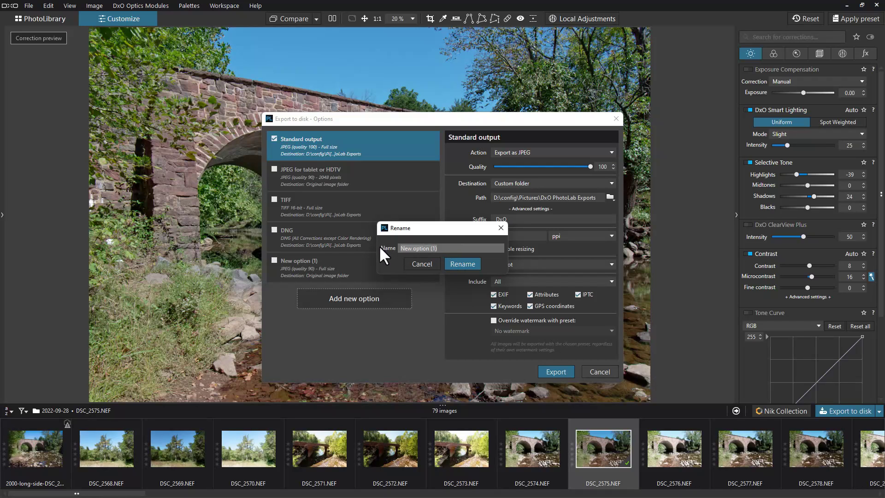
{"action": "type", "text": "JPEG 1080"}
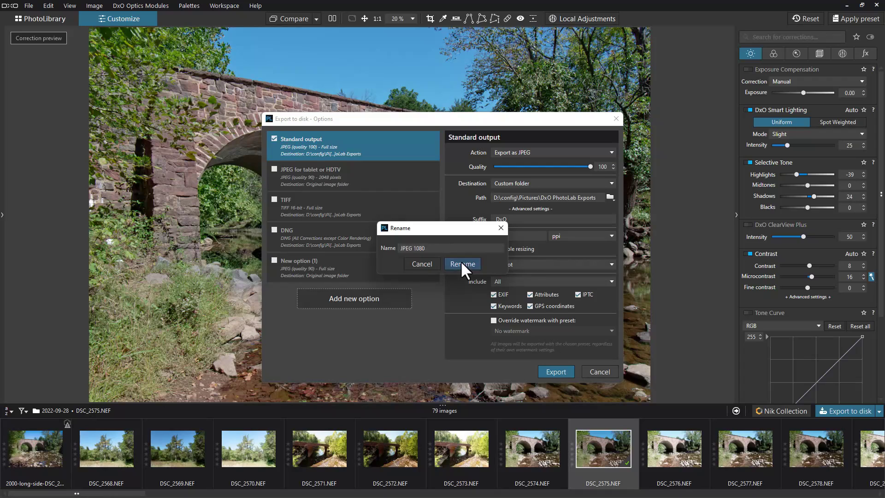
{"action": "left_click", "coordinate": [461, 264]}
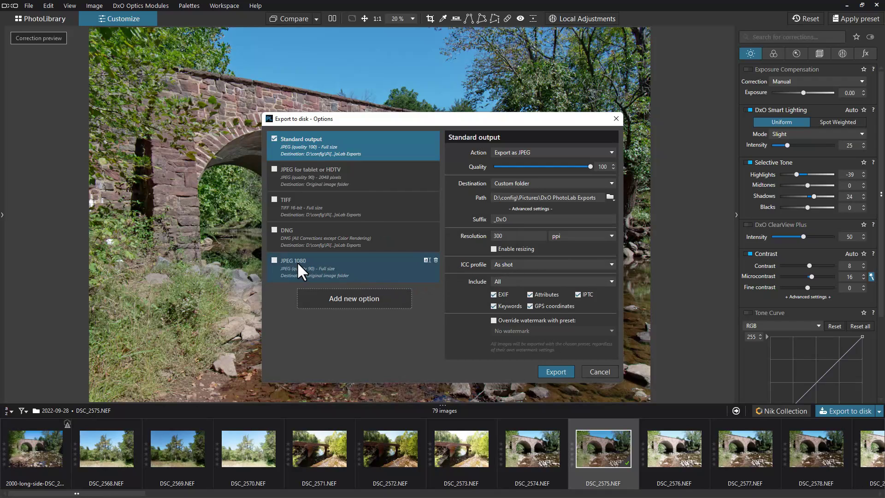
Step: Tick JPEG 1080 as the export output instead of Standard output and show its settings
{"action": "left_click", "coordinate": [382, 268]}
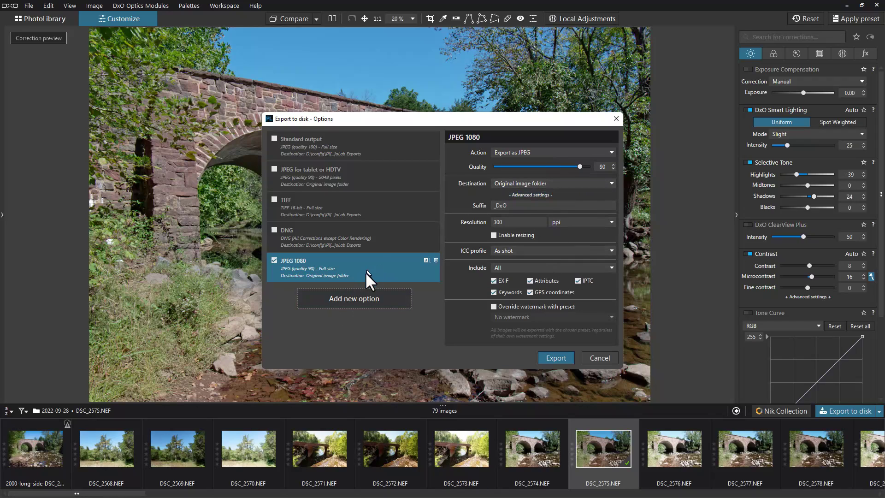
{"action": "left_click", "coordinate": [377, 143]}
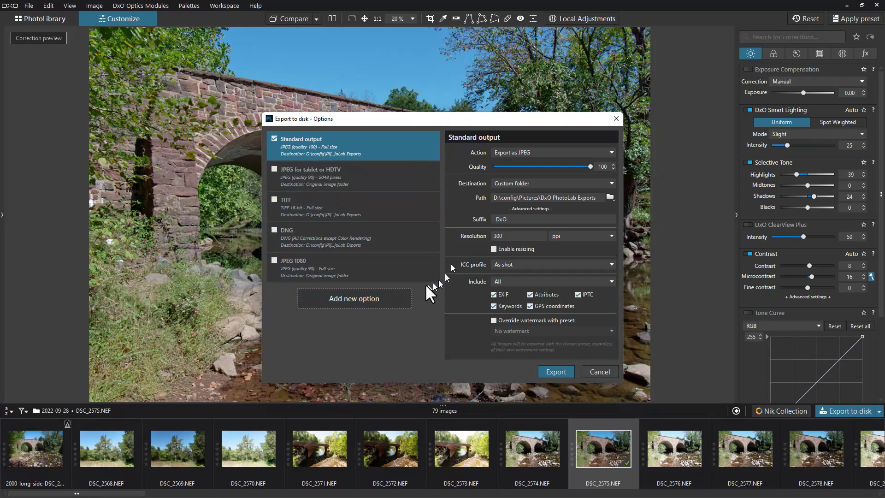
{"action": "left_click", "coordinate": [392, 266]}
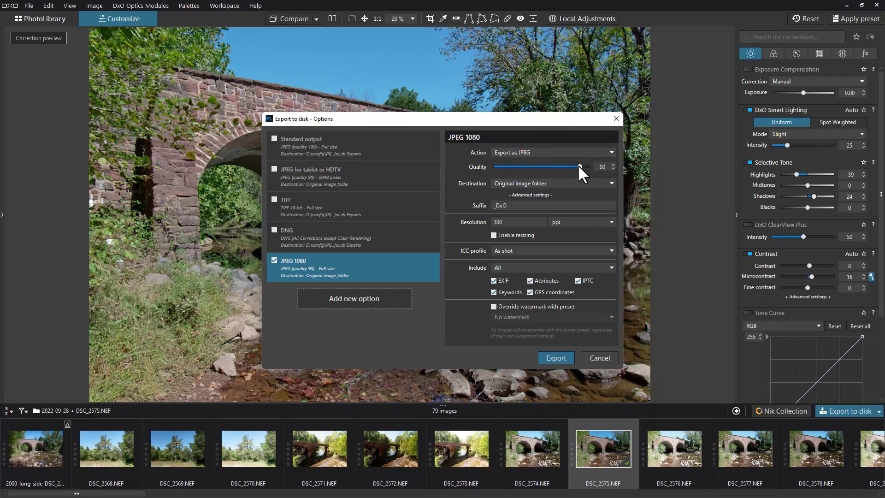
Step: Raise JPEG 1080 quality to 100 and send it to the custom DxO PhotoLab Exports folder
{"action": "left_click_drag", "start_coordinate": [580, 165], "coordinate": [607, 171]}
{"action": "left_click", "coordinate": [569, 184]}
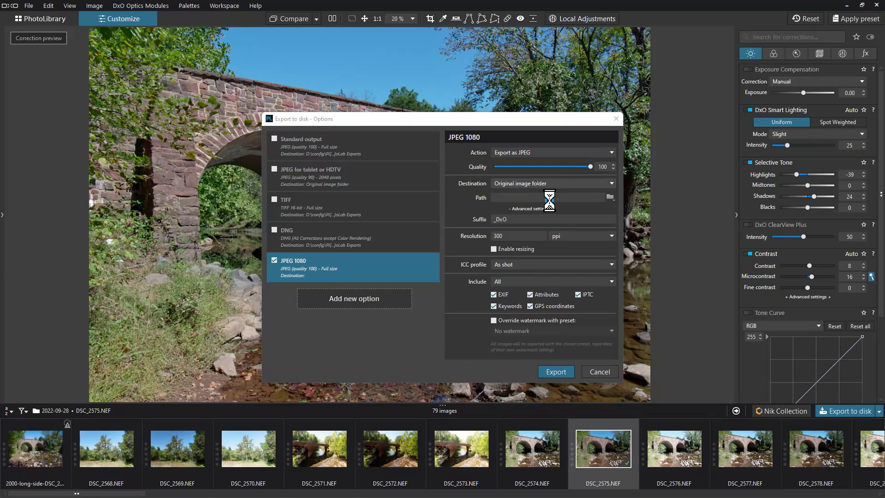
{"action": "left_click", "coordinate": [549, 202]}
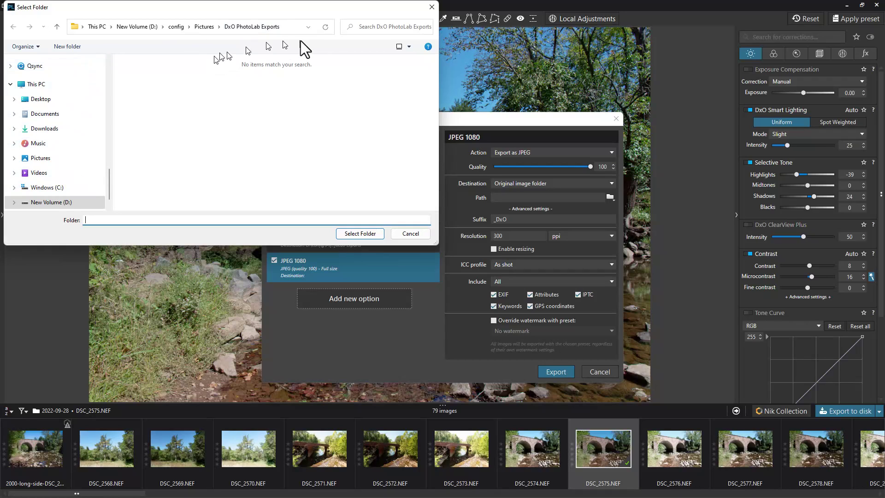
{"action": "left_click", "coordinate": [361, 231]}
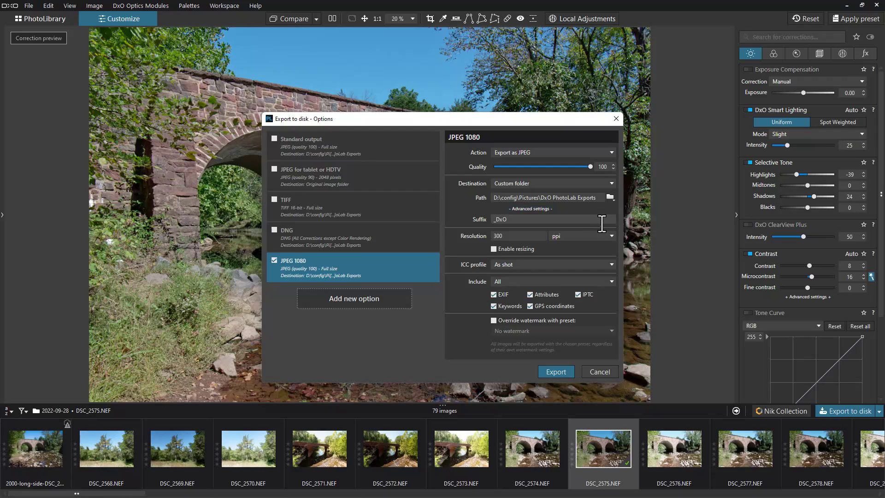
{"action": "left_click", "coordinate": [505, 221]}
Step: Extend the Suffix field so it reads _DxO_1080
{"action": "left_click", "coordinate": [520, 223]}
{"action": "left_click", "coordinate": [519, 221]}
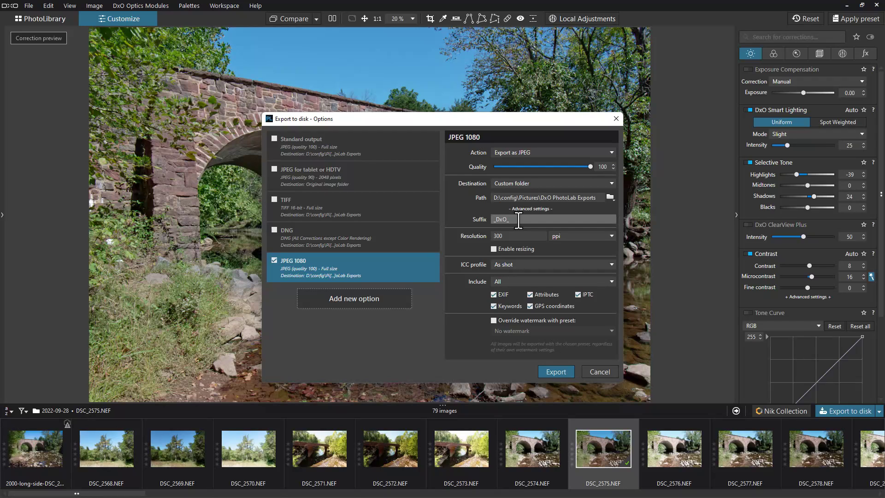
{"action": "type", "text": "_1080"}
Step: Collapse the advanced export settings, leaving Override watermark with preset switched off
{"action": "left_click", "coordinate": [543, 209]}
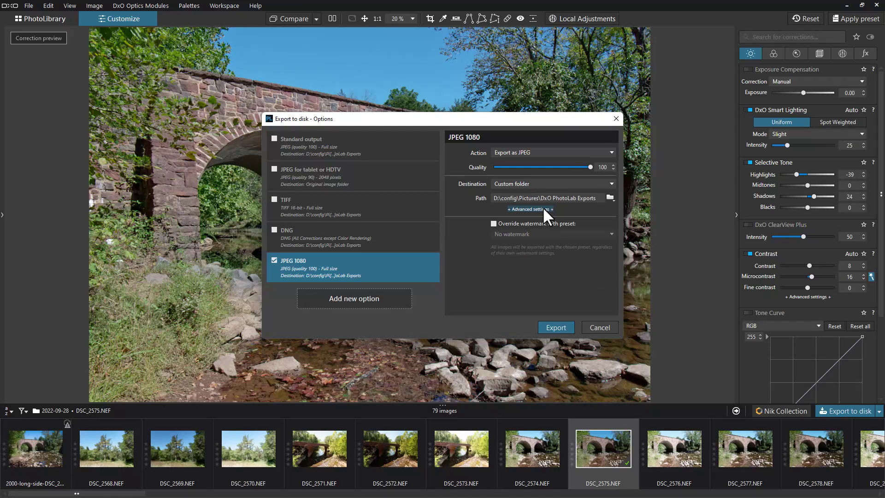
{"action": "left_click", "coordinate": [544, 208]}
{"action": "left_click", "coordinate": [543, 209]}
{"action": "left_click", "coordinate": [494, 223]}
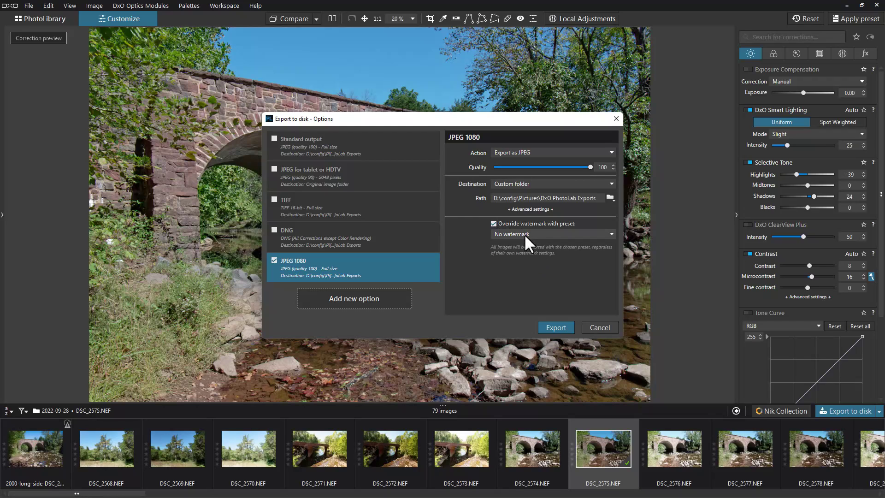
{"action": "left_click", "coordinate": [494, 224]}
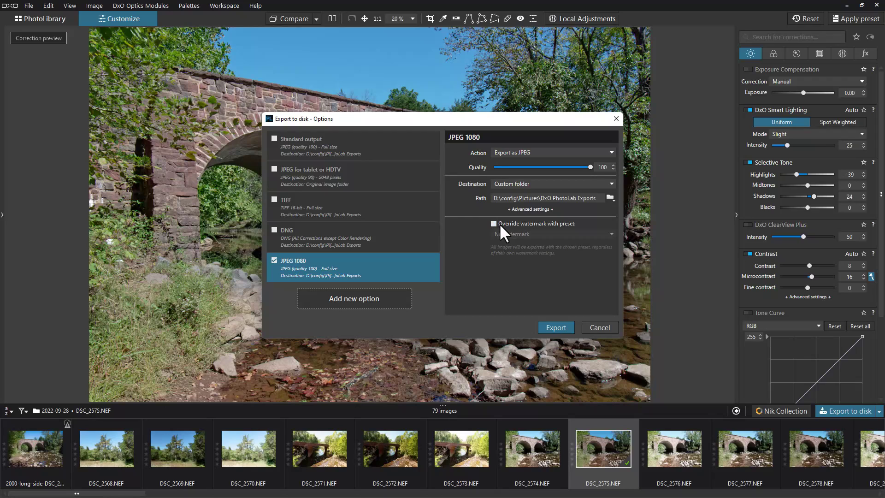
Step: Enable resizing for JPEG 1080 to 1080 pixels on the shortest side
{"action": "left_click", "coordinate": [528, 208]}
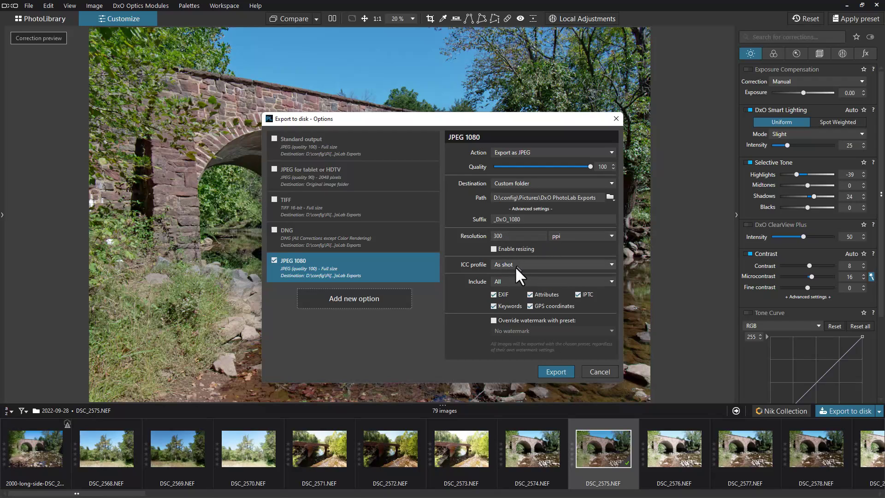
{"action": "left_click", "coordinate": [494, 249]}
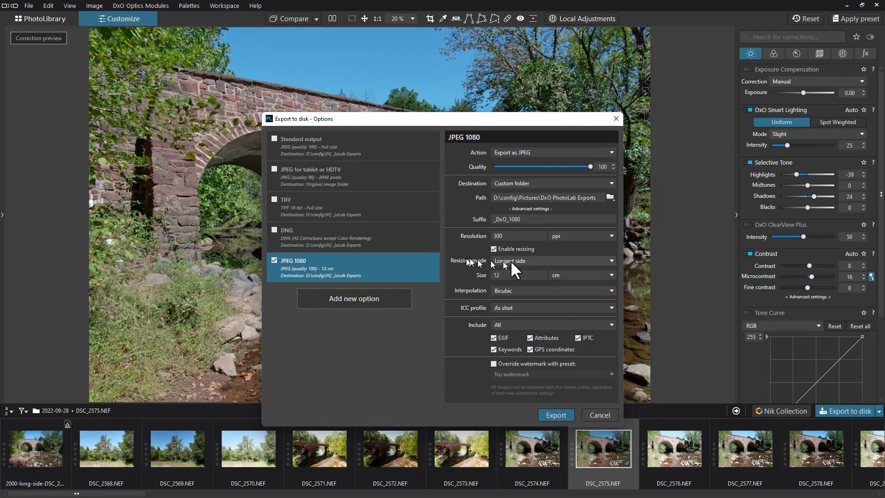
{"action": "left_click", "coordinate": [540, 260]}
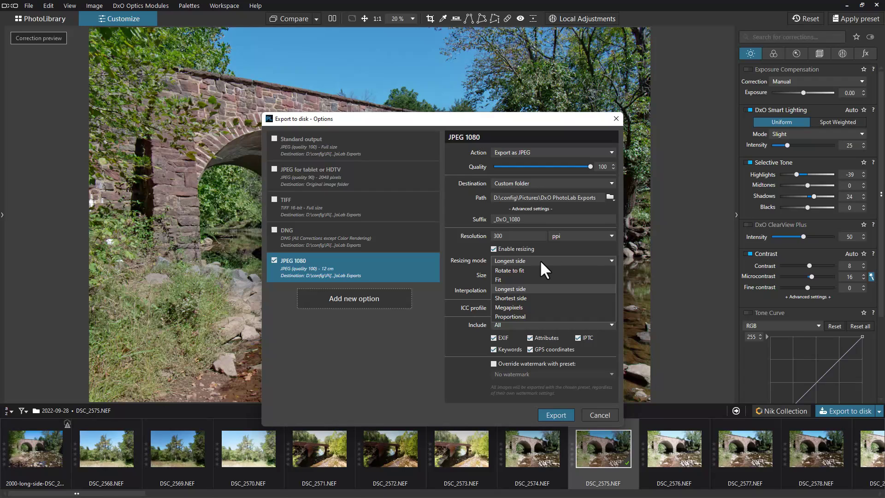
{"action": "left_click", "coordinate": [540, 260]}
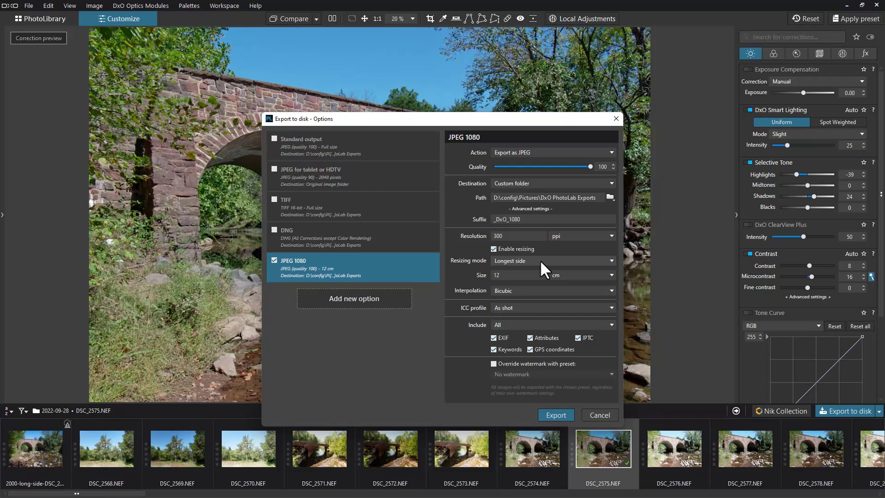
{"action": "left_click", "coordinate": [531, 262]}
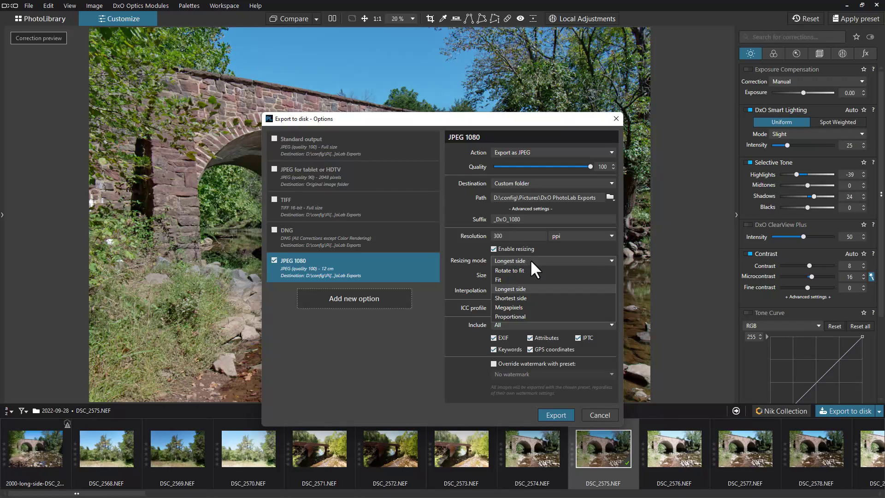
{"action": "left_click", "coordinate": [534, 299]}
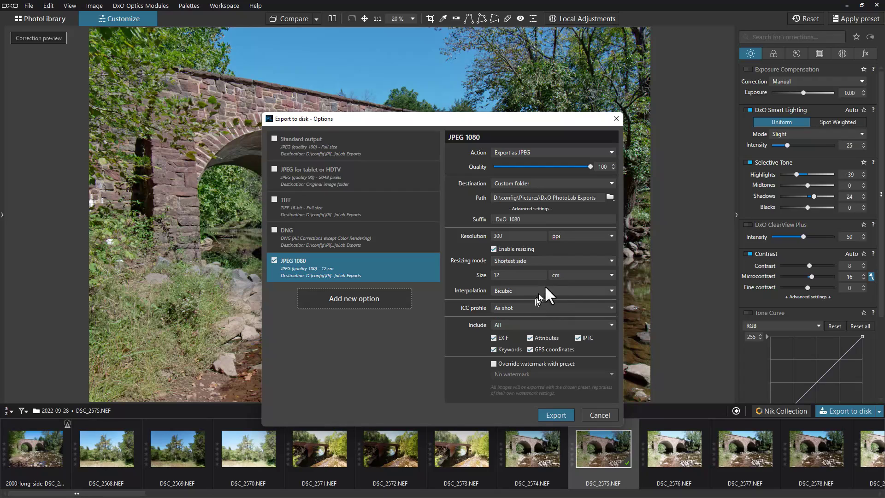
{"action": "left_click", "coordinate": [616, 274]}
{"action": "left_click", "coordinate": [586, 285]}
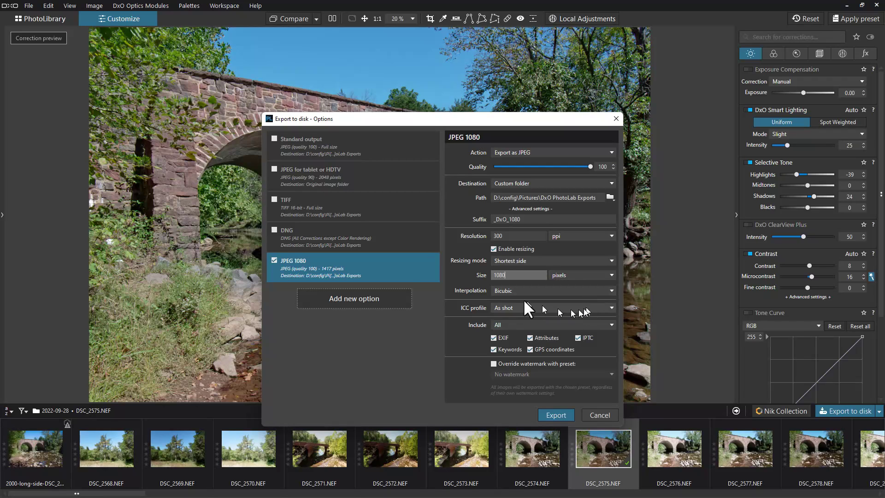
{"action": "left_click", "coordinate": [464, 279]}
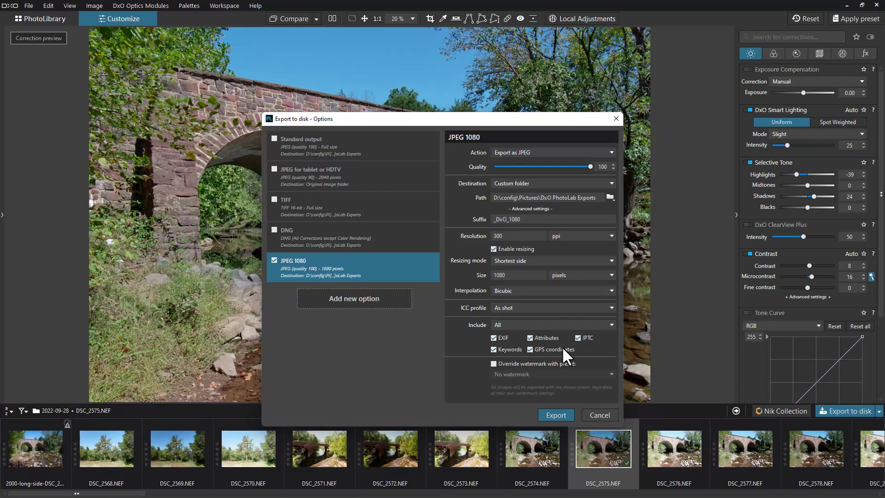
{"action": "left_click", "coordinate": [530, 350]}
{"action": "left_click", "coordinate": [529, 349]}
{"action": "left_click", "coordinate": [531, 349]}
{"action": "left_click", "coordinate": [531, 348]}
{"action": "left_click", "coordinate": [612, 324]}
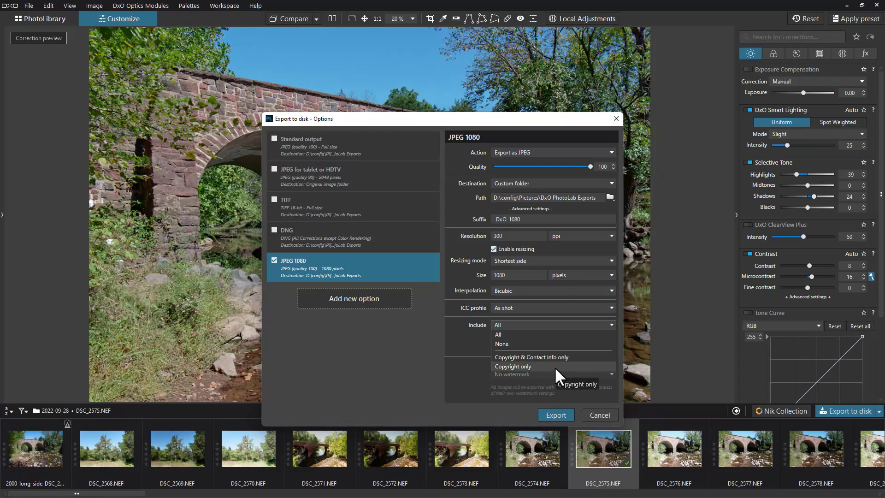
{"action": "left_click", "coordinate": [473, 342]}
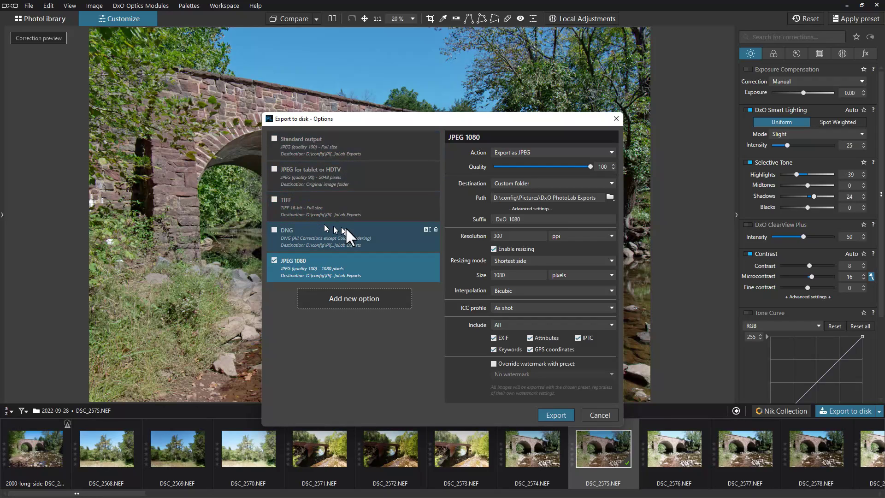
Step: Tick the DNG option alongside JPEG 1080 and run the export
{"action": "left_click", "coordinate": [275, 229]}
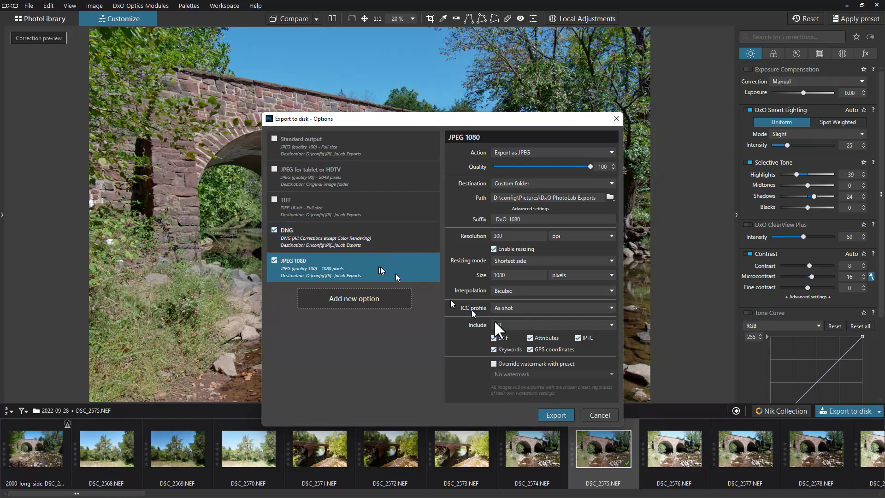
{"action": "left_click", "coordinate": [557, 415]}
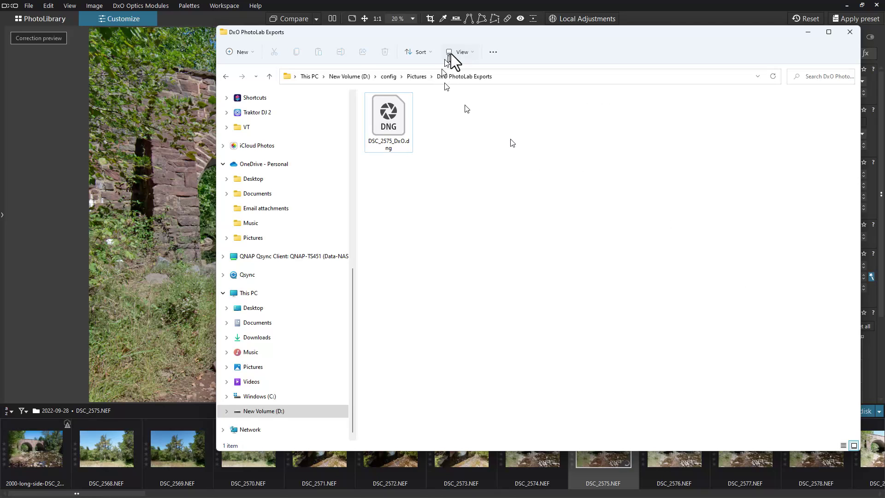
Step: Check the exported 6016 x 4016 DNG and 1618 x 1080 JPEG in DxO PhotoLab Exports
{"action": "left_click_drag", "start_coordinate": [472, 37], "coordinate": [434, 46]}
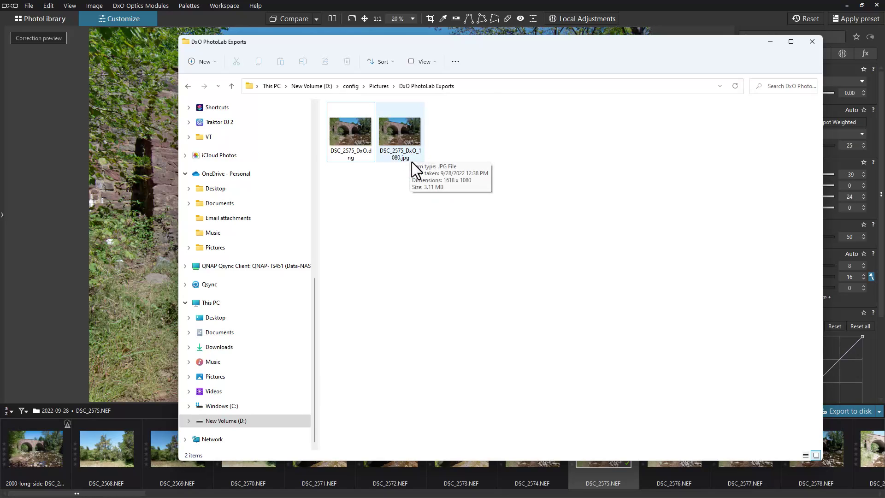
{"action": "left_click", "coordinate": [369, 161]}
{"action": "mouse_move", "coordinate": [422, 154]}
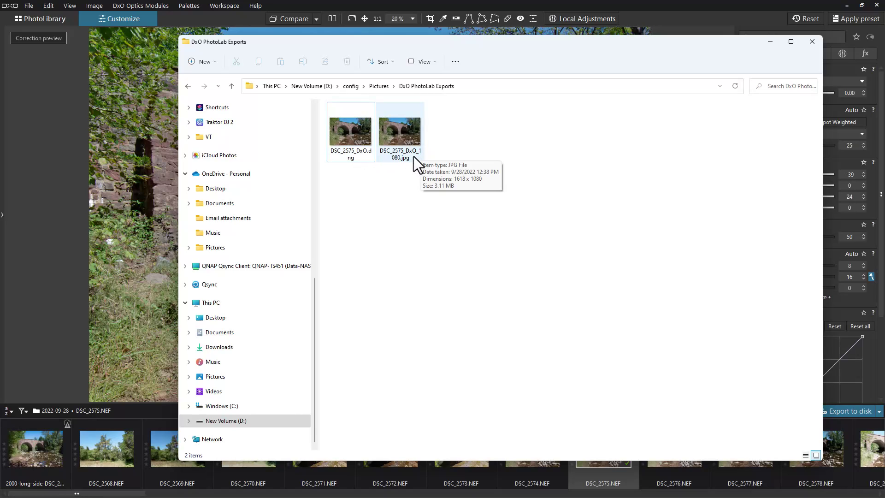
{"action": "mouse_move", "coordinate": [366, 153]}
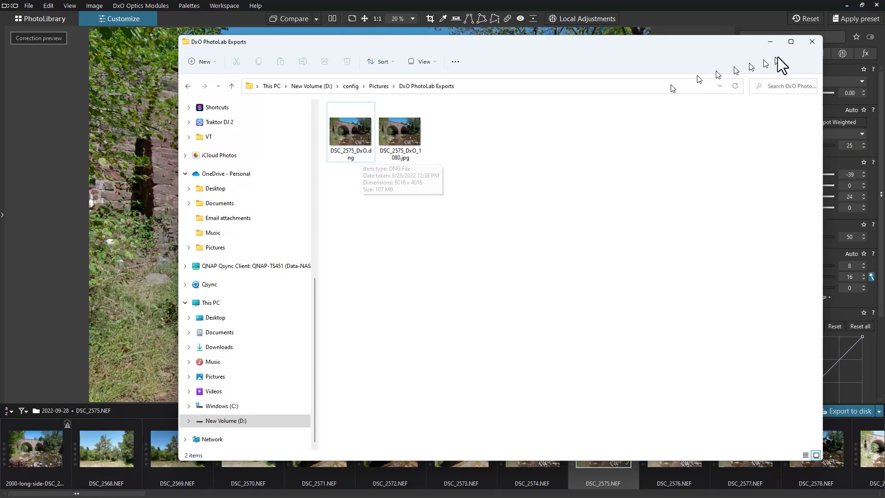
Step: Close the Exports folder window, reopen Export to disk, and select the DNG output's suffix for editing
{"action": "left_click", "coordinate": [812, 42]}
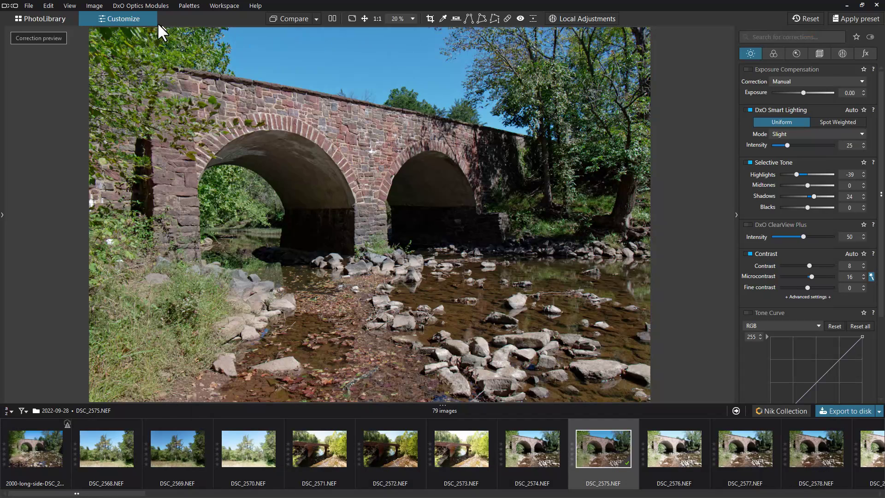
{"action": "left_click", "coordinate": [26, 6]}
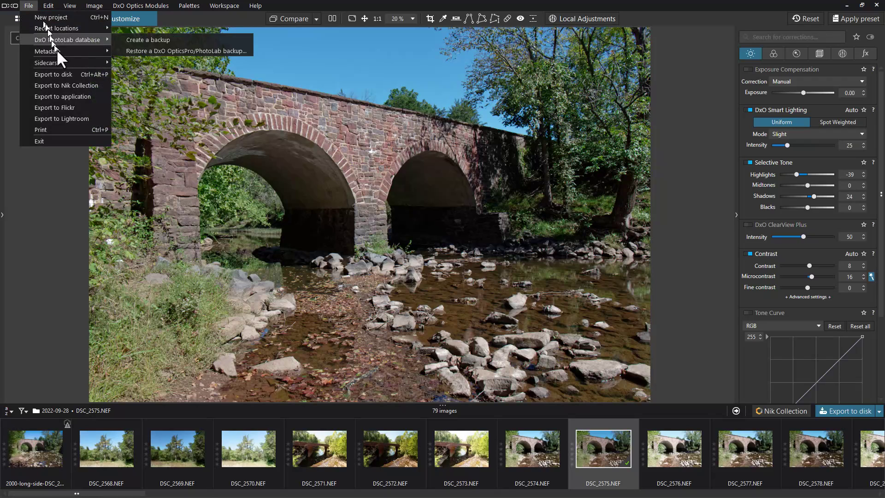
{"action": "left_click", "coordinate": [68, 75]}
{"action": "left_click", "coordinate": [396, 214]}
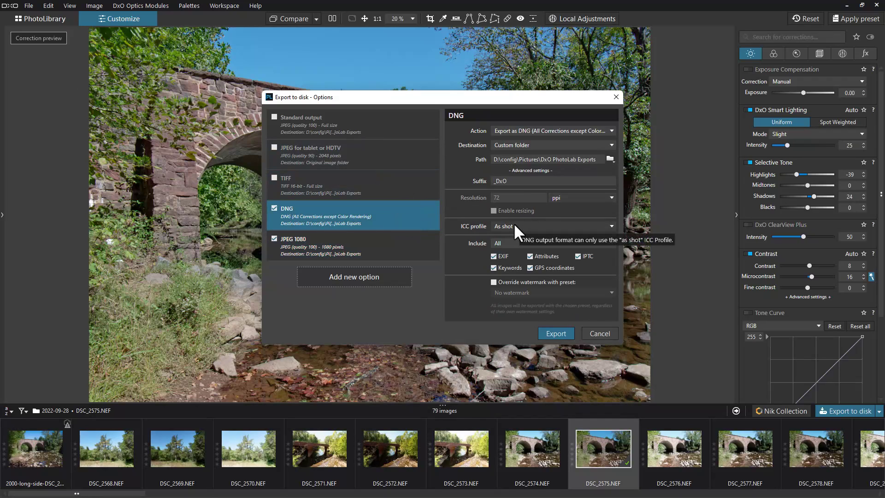
{"action": "left_click", "coordinate": [516, 181]}
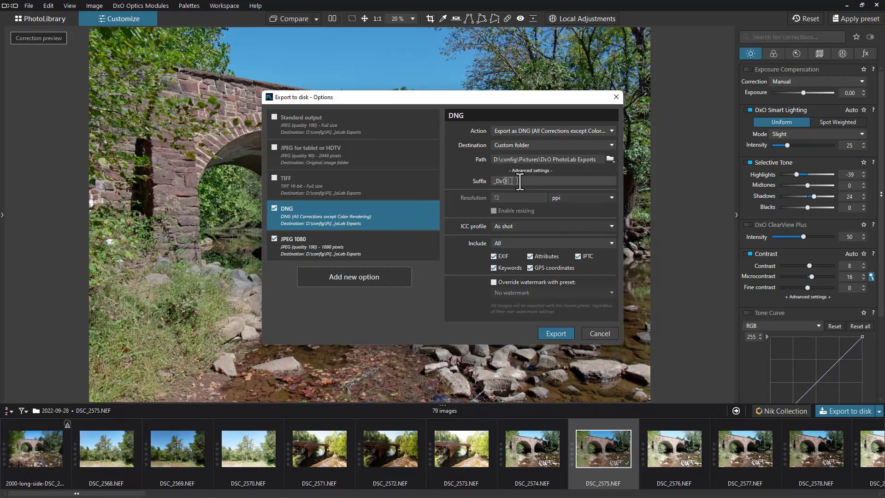